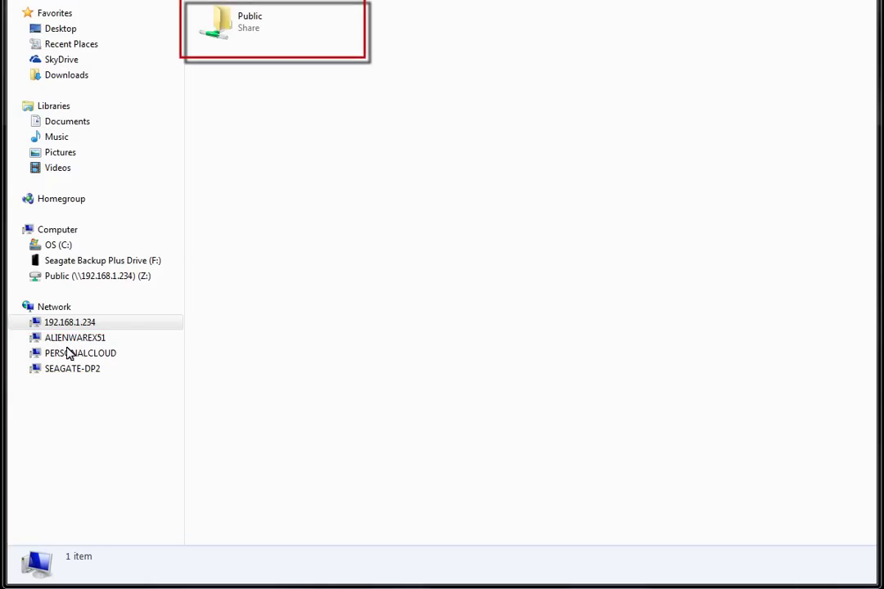
Step: Open the Personal Cloud's Public share showing Music, Photos, Videos and a Personal Cloud shortcut
double_click(221, 21)
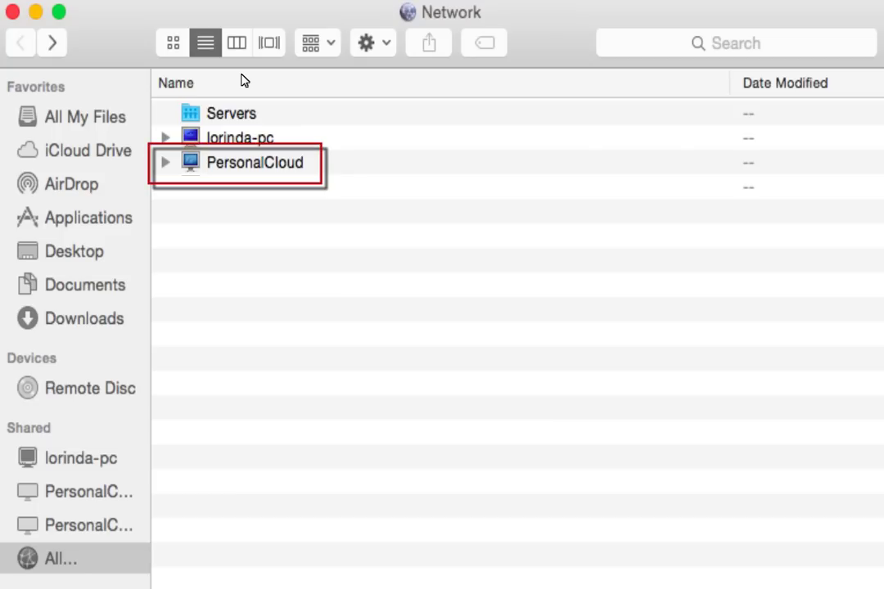
Step: Connect to PersonalCloud as a guest in Finder and open its Public folder
double_click(247, 160)
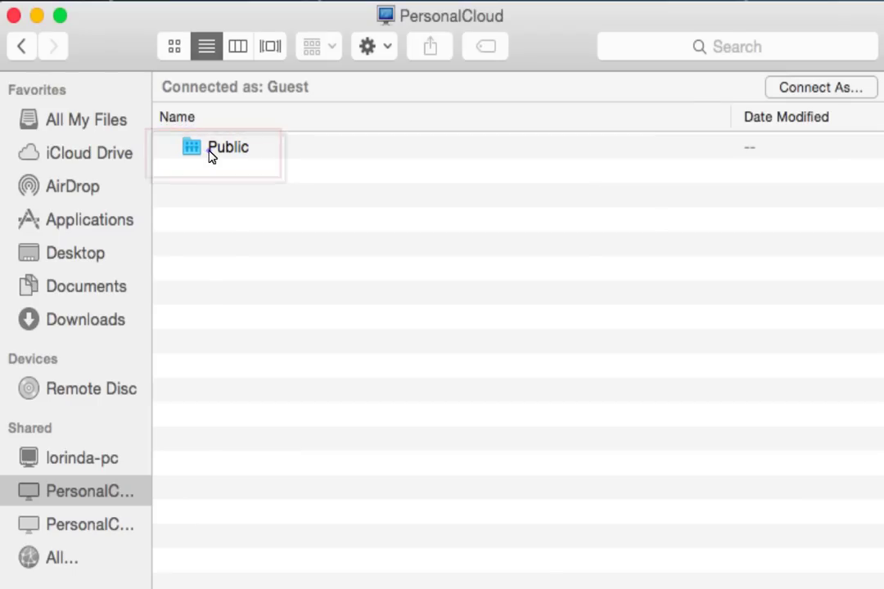
double_click(211, 155)
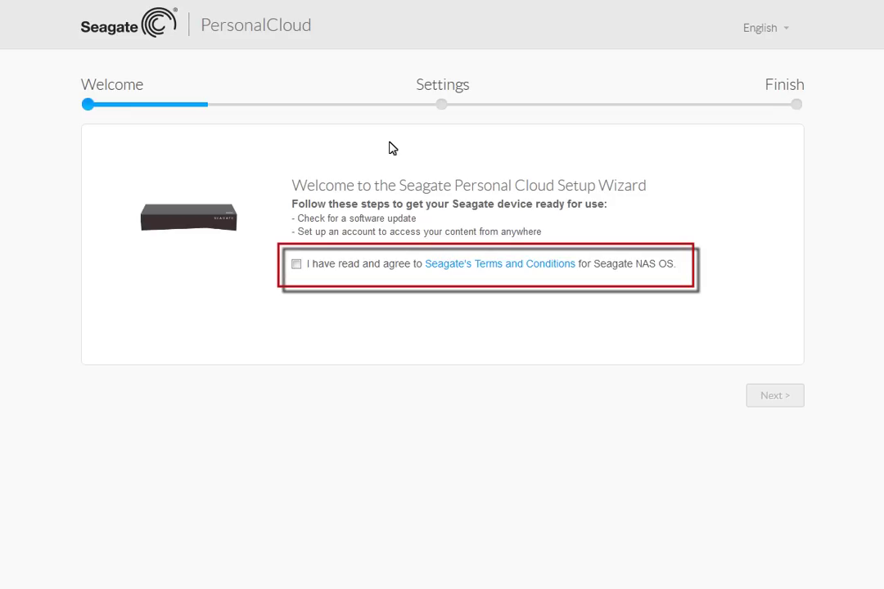
Step: Agree to the Terms and Conditions and continue to the owner Settings step
click(296, 264)
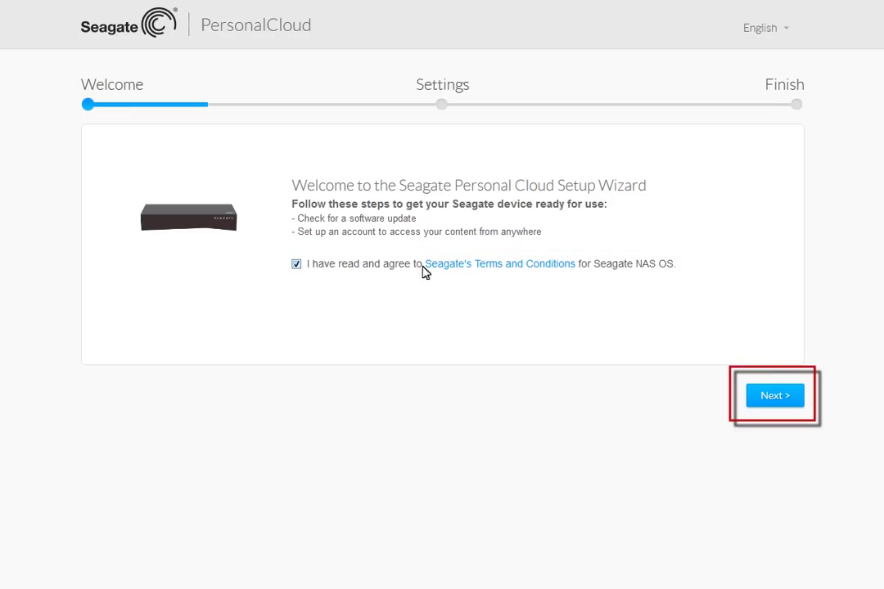
click(772, 394)
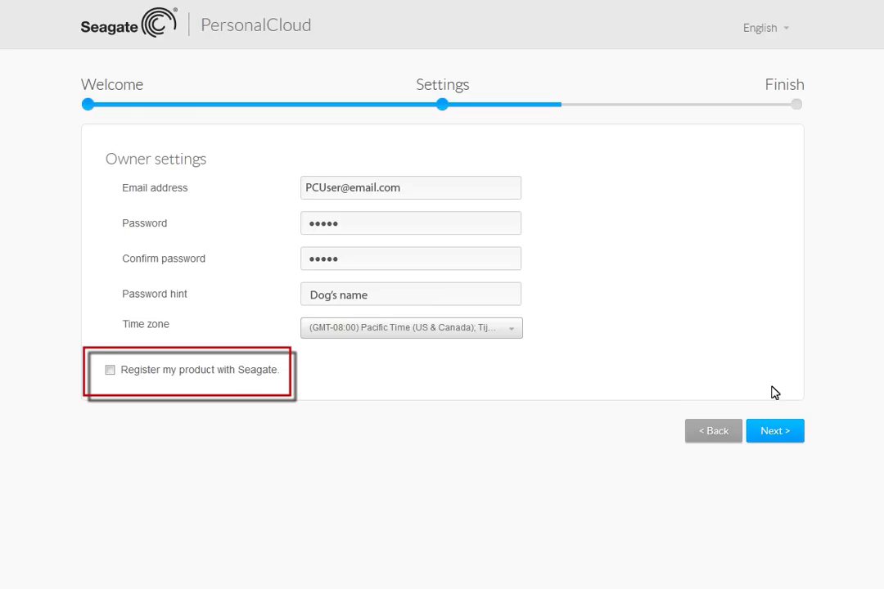
Step: Toggle product registration with Seagate and submit the owner account settings
click(110, 370)
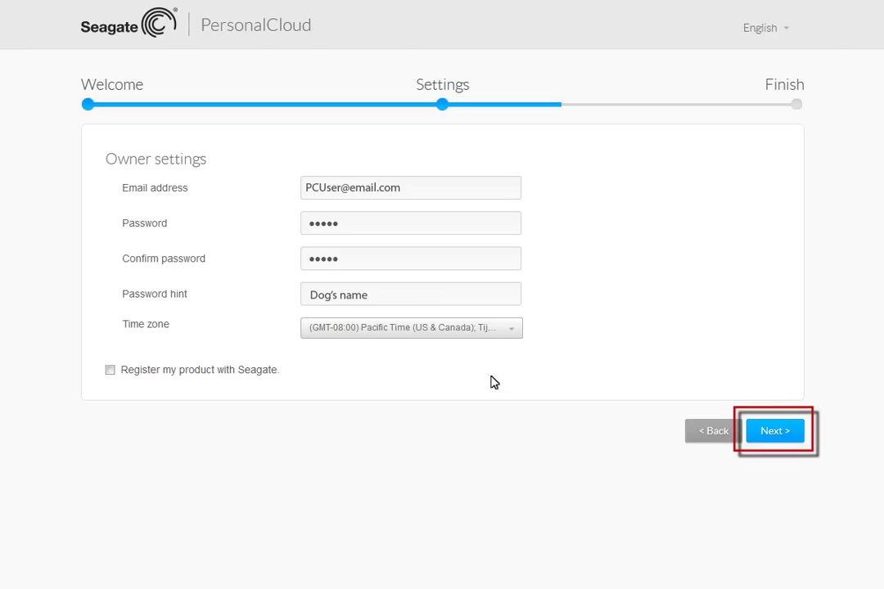
click(752, 429)
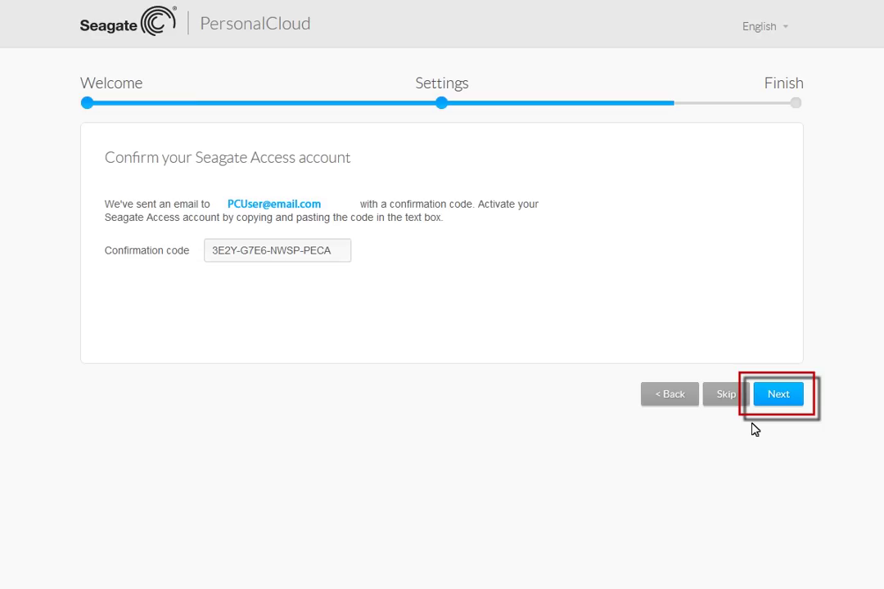
Step: Confirm the account summary and finish the setup wizard
click(774, 392)
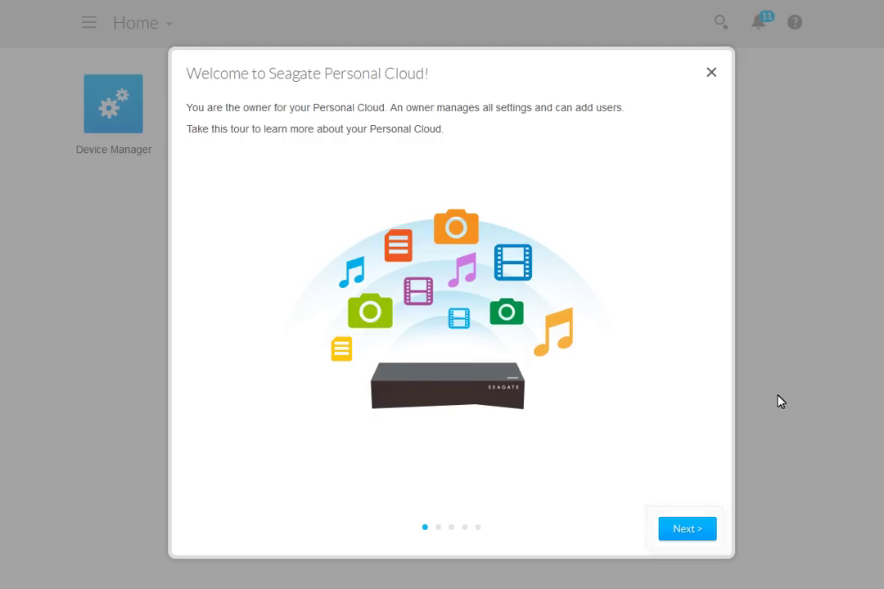
Step: Dismiss the welcome tour to reach the Home dashboard with all six apps
click(684, 529)
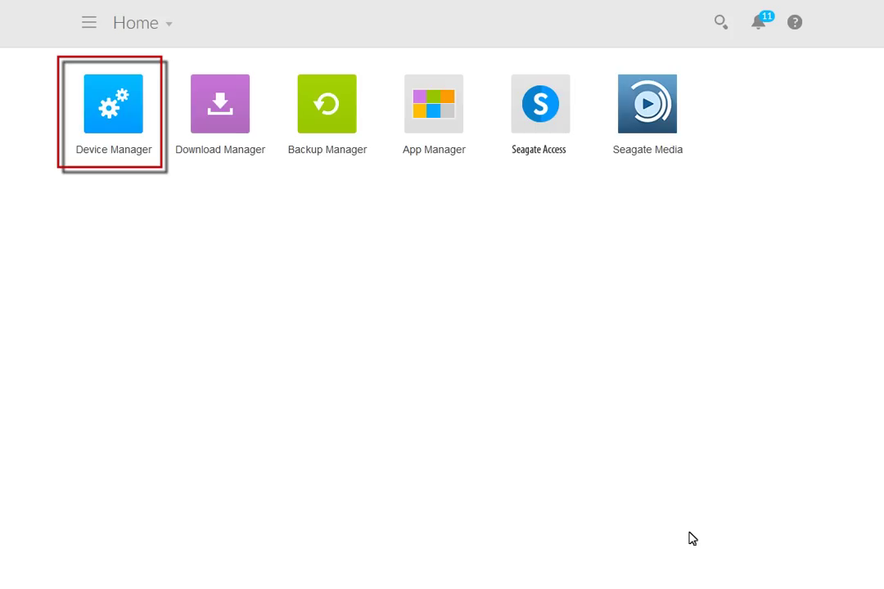
Step: Open Device Manager's overview: one disk at 0%, two users, health OK
click(111, 113)
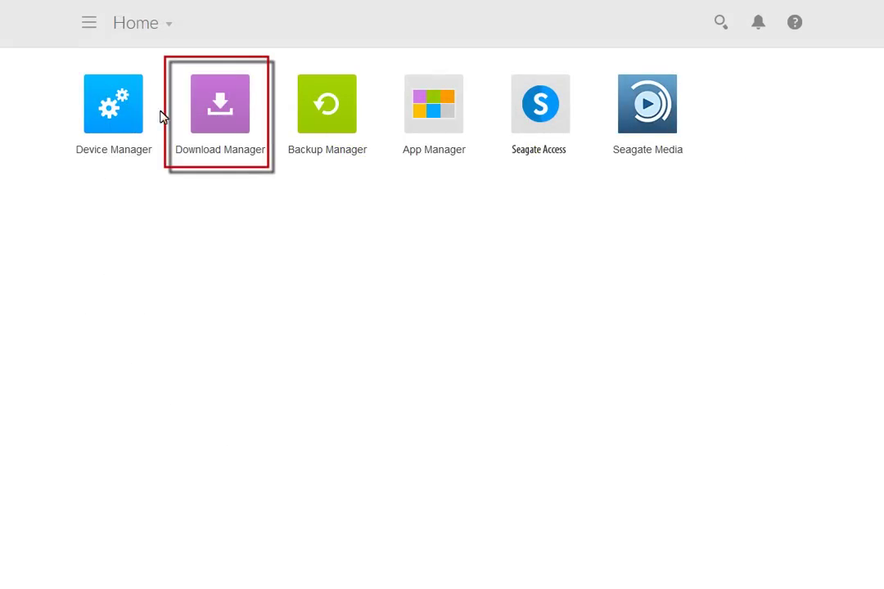
Step: Review Download Manager's empty jobs list and its settings: 5 max downloads, port 51413
click(198, 107)
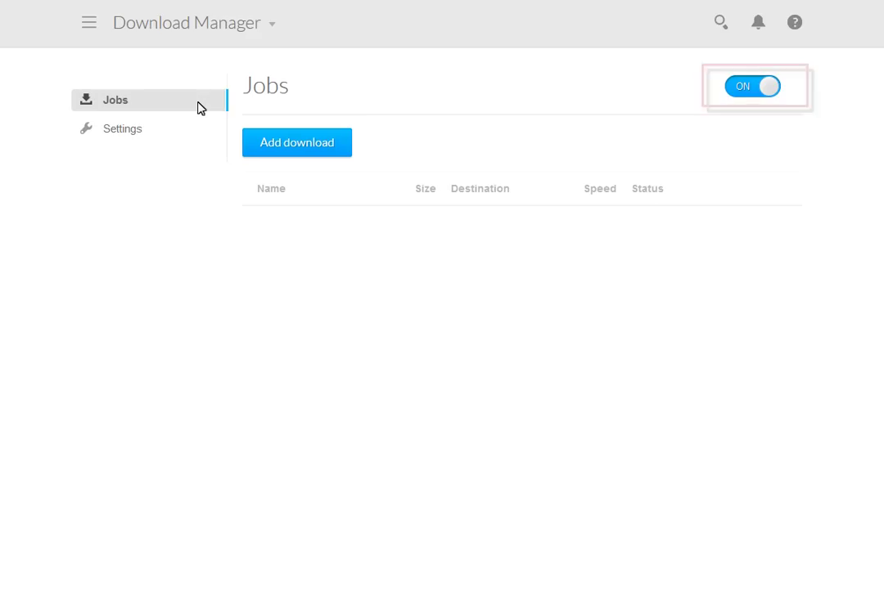
click(112, 128)
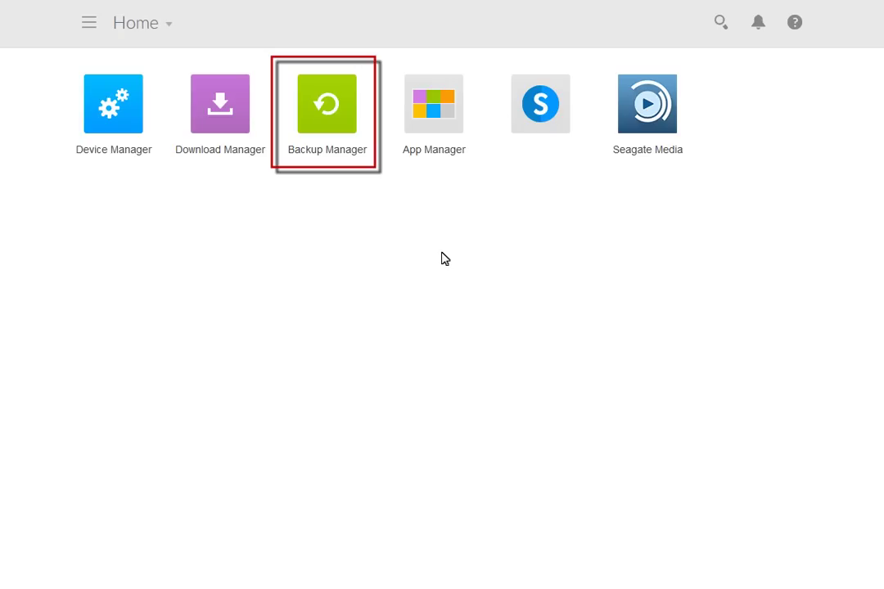
Step: Check Backup Manager, then App Manager listing Seagate Access 1.1 and Seagate Media 1.0
click(345, 112)
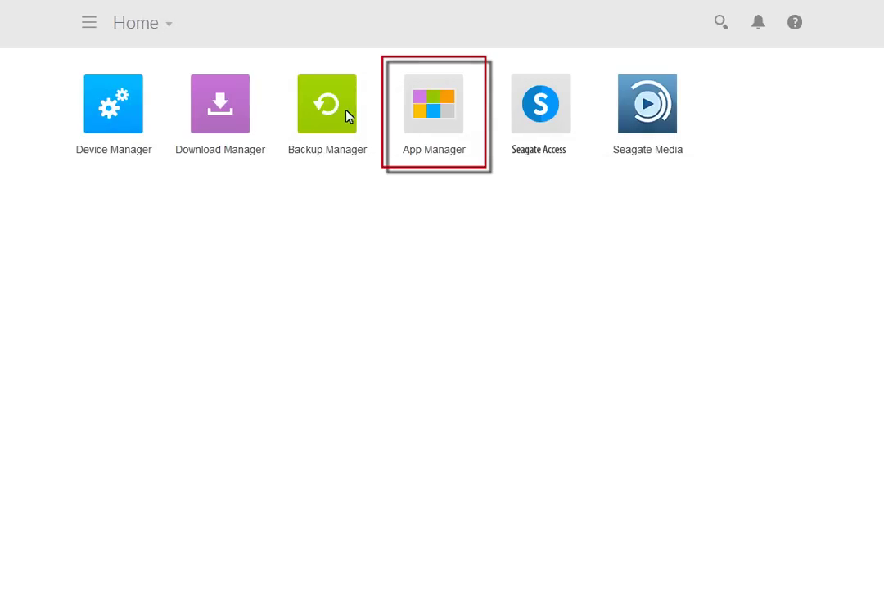
click(418, 113)
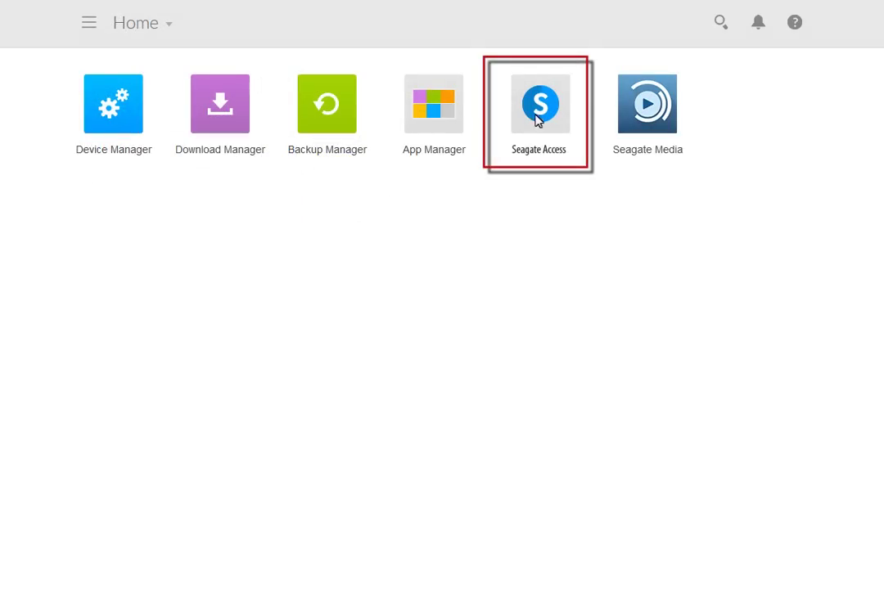
Step: View Seagate Access's Sdrive download page, then Seagate Media's mobile-app download page
click(536, 112)
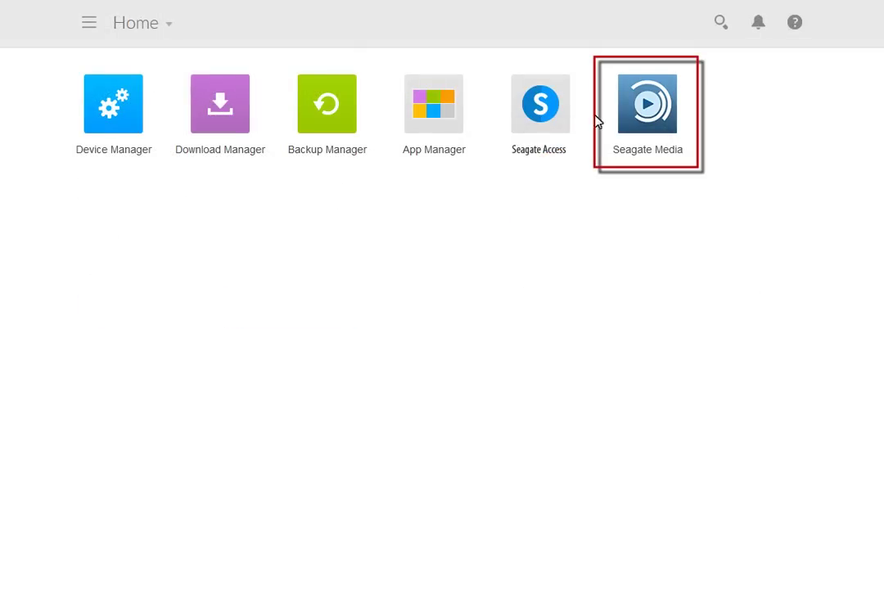
click(626, 112)
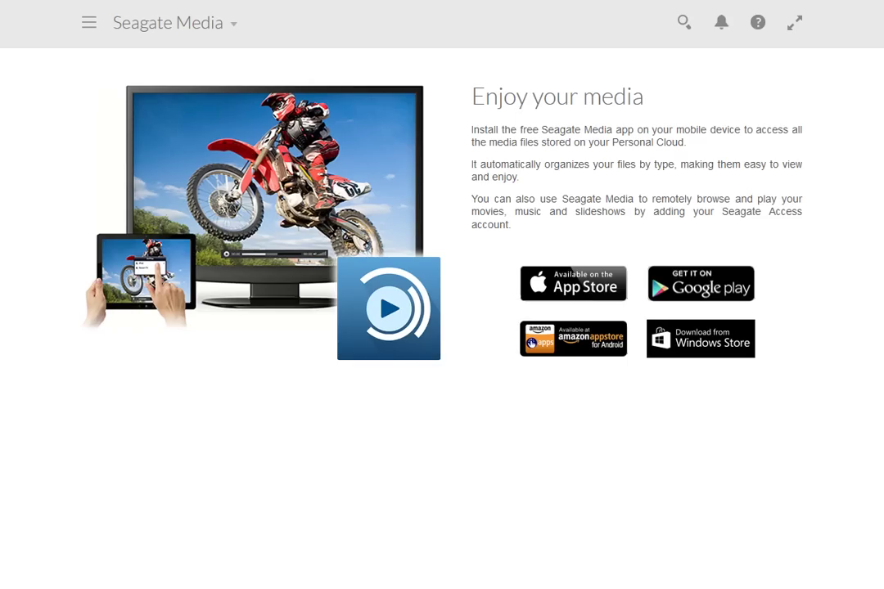